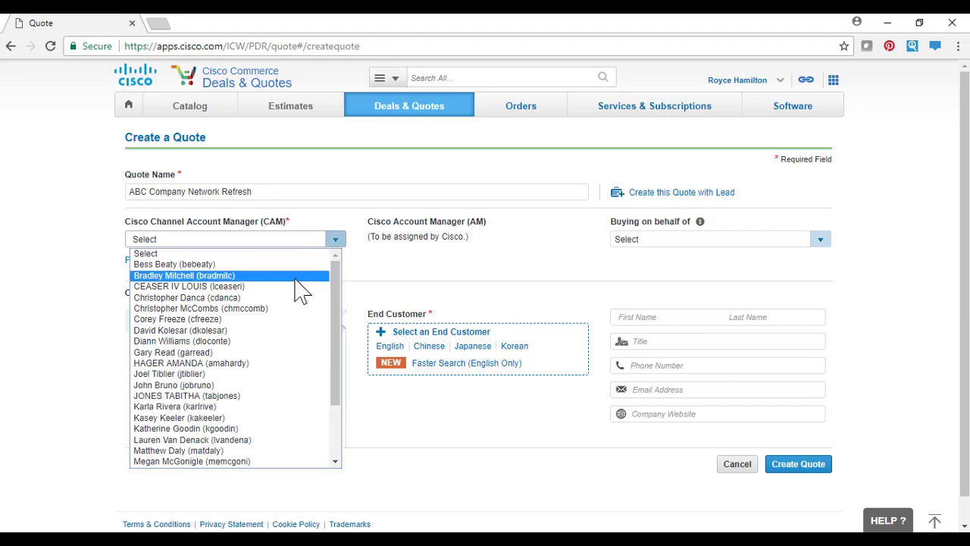
- Choose the Cisco Channel Account Manager and set the end customer to the ABC COMPANY branch in Cleveland, OH, using the faster English search
click(300, 289)
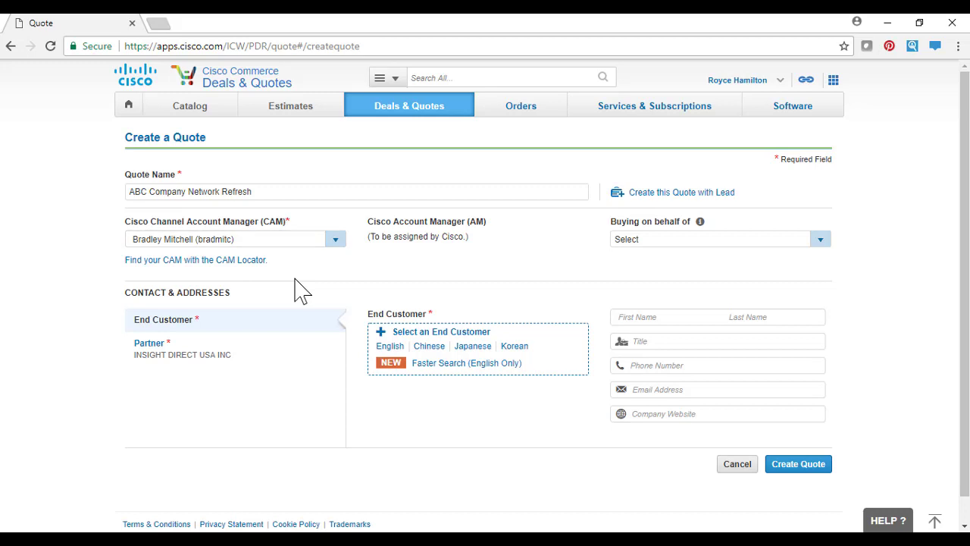
click(426, 366)
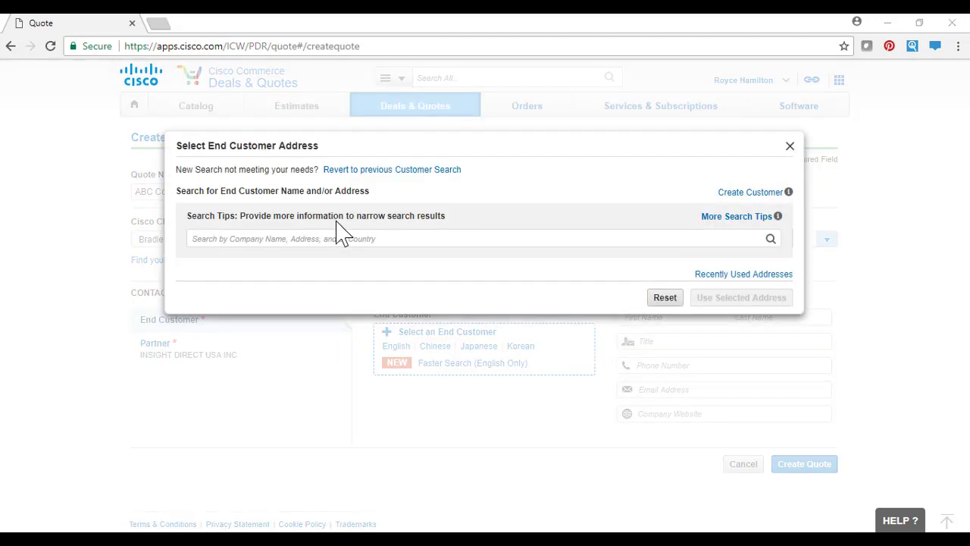
click(341, 239)
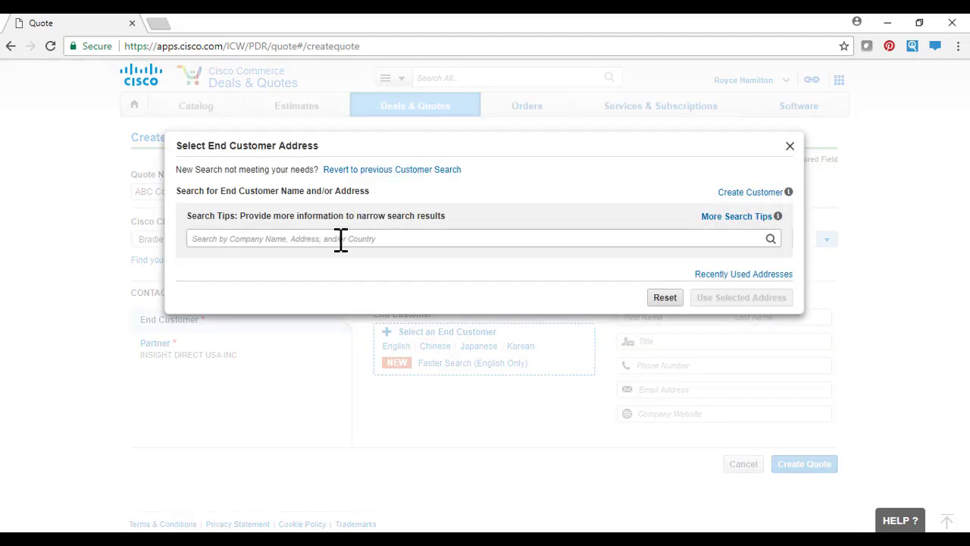
text(ABC COMPANY)
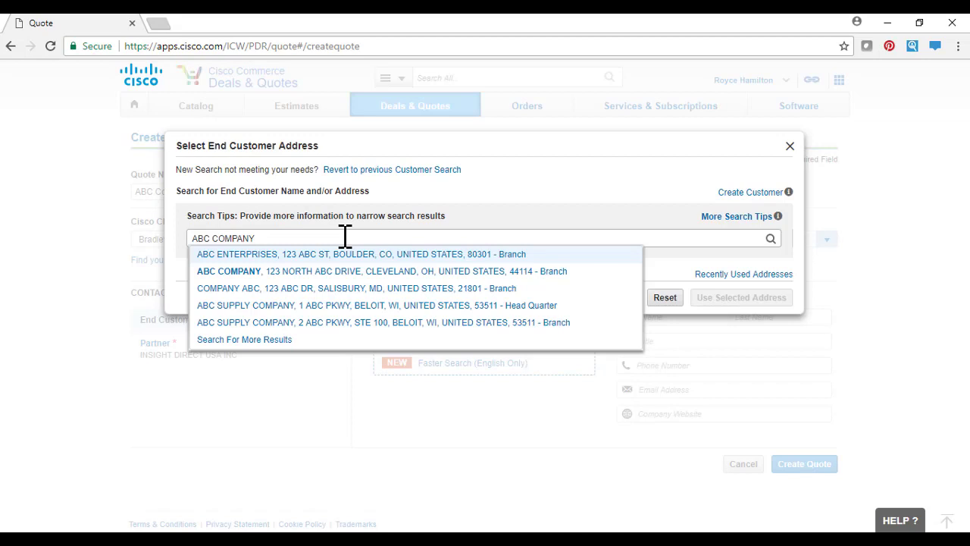
click(346, 271)
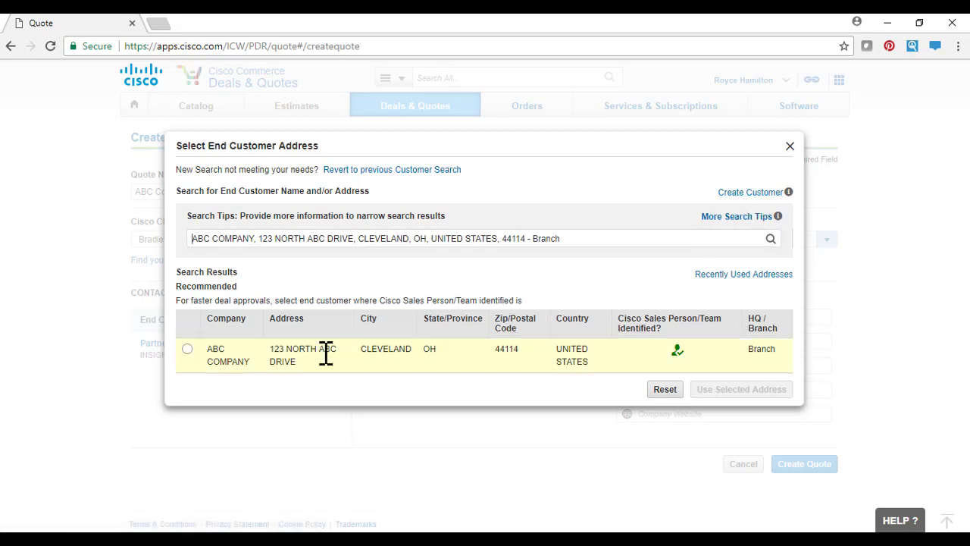
click(188, 350)
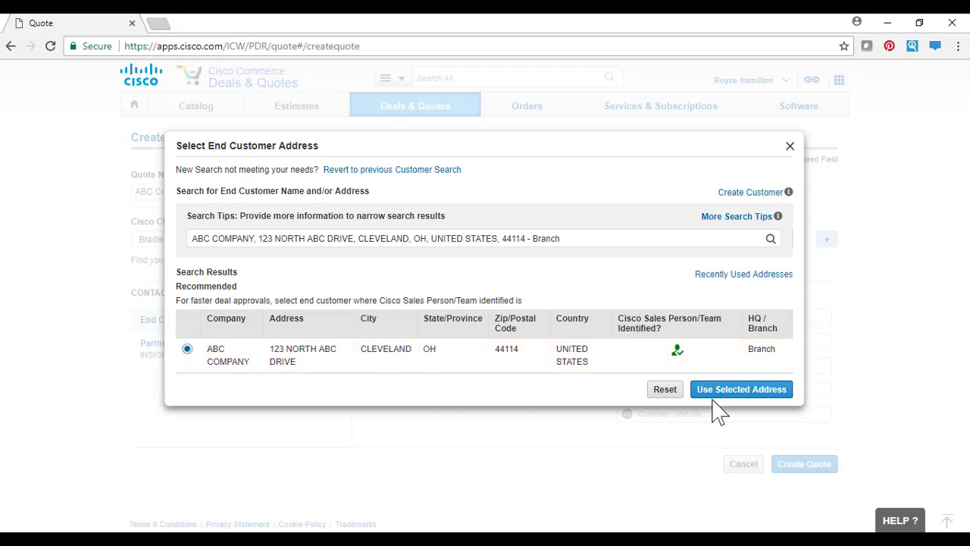
click(737, 390)
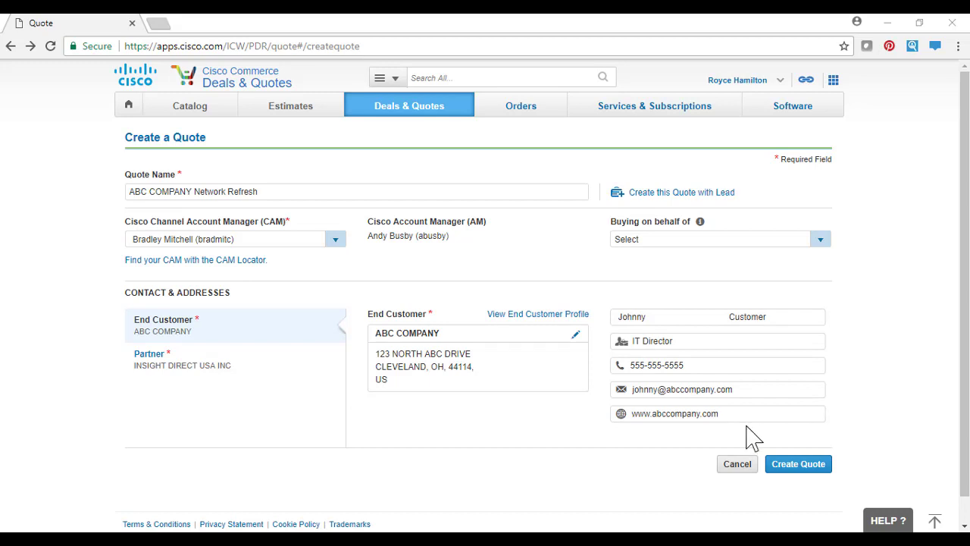
- Fill the partner contact with the user profile's contact details plus a job title, and create the quote
click(252, 364)
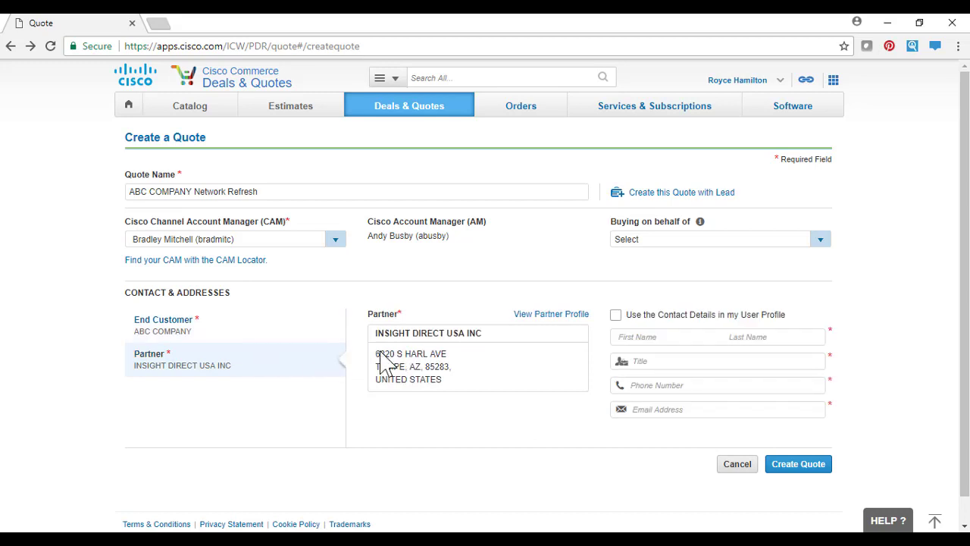
click(615, 317)
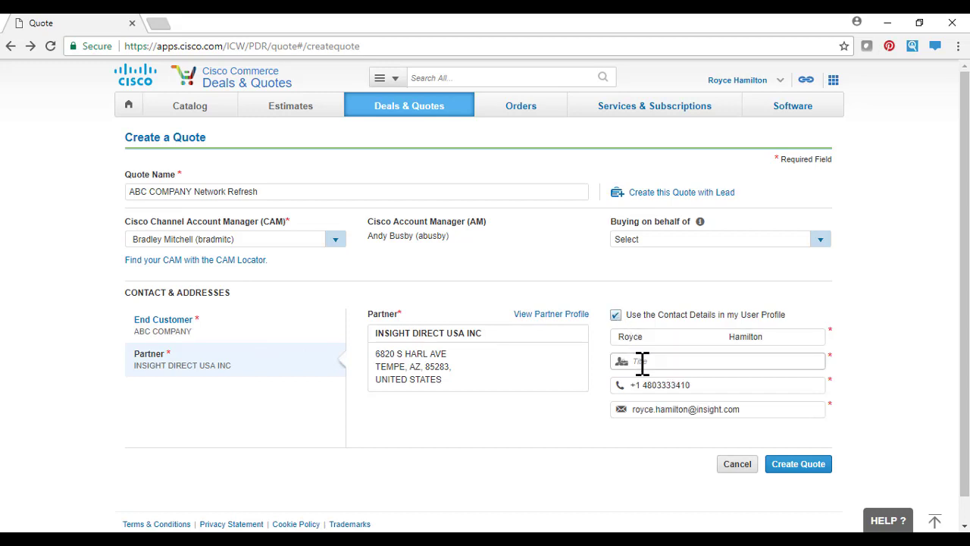
text(AB)
click(791, 473)
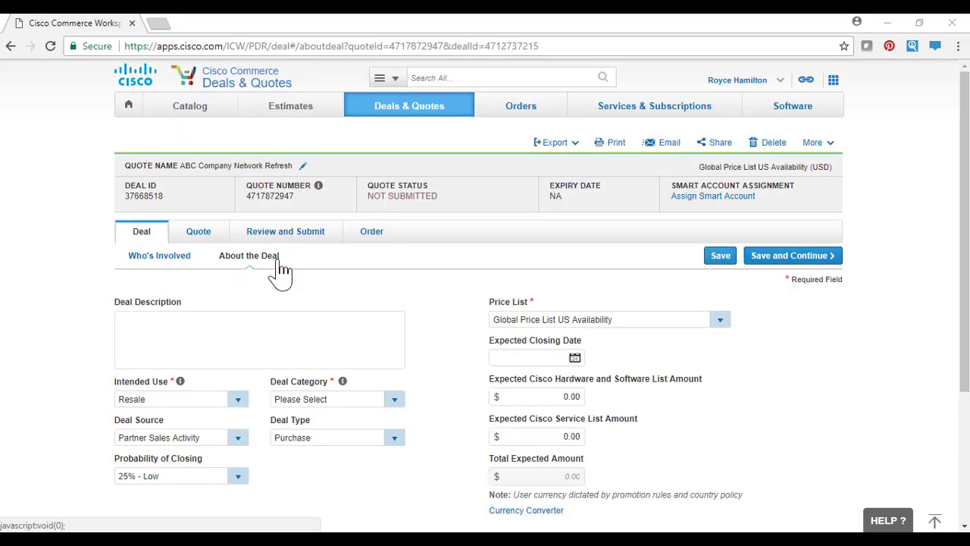
- Enter the deal description "ABC Company Network Refresh for 2 locations" and set the deal category to Other-Resale/Infrastructure
click(262, 350)
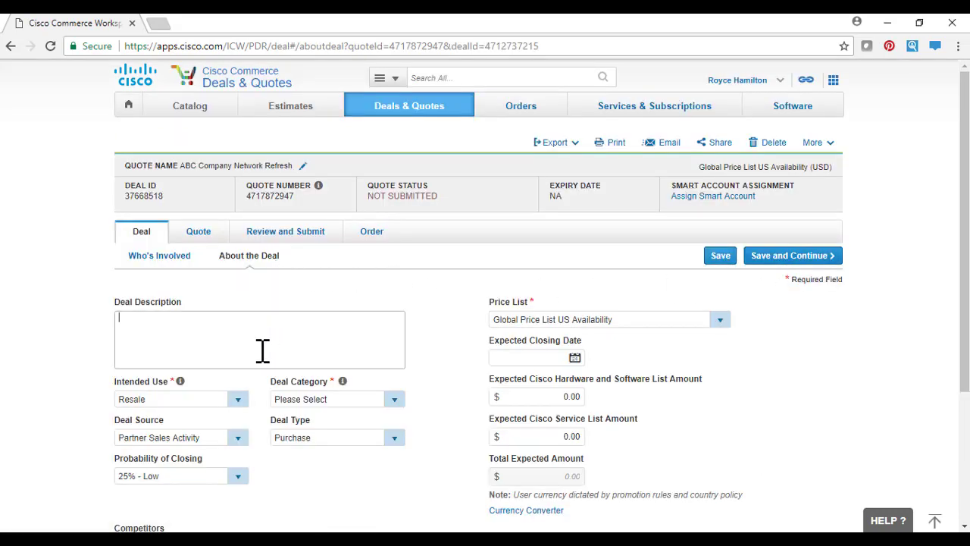
text(ABC Company Network Refresh for 2 locations)
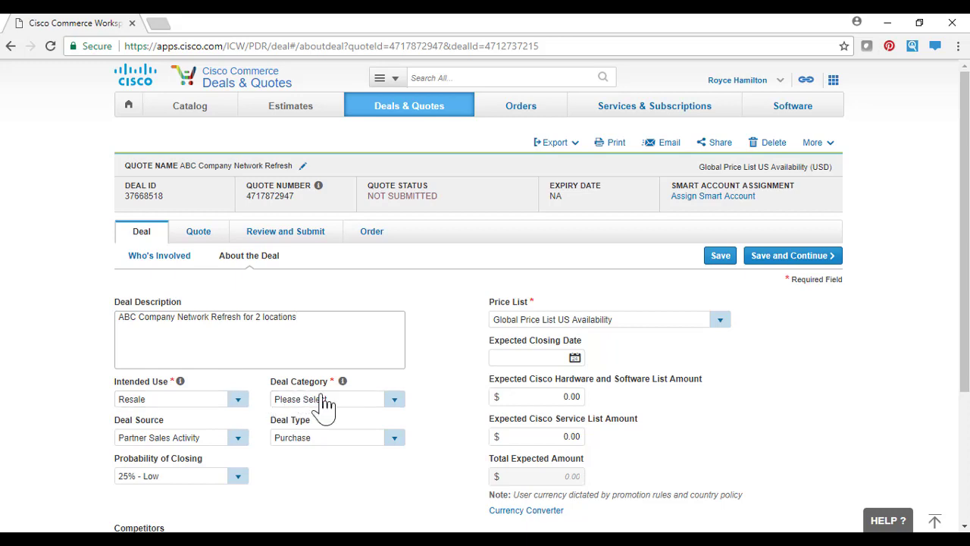
click(395, 400)
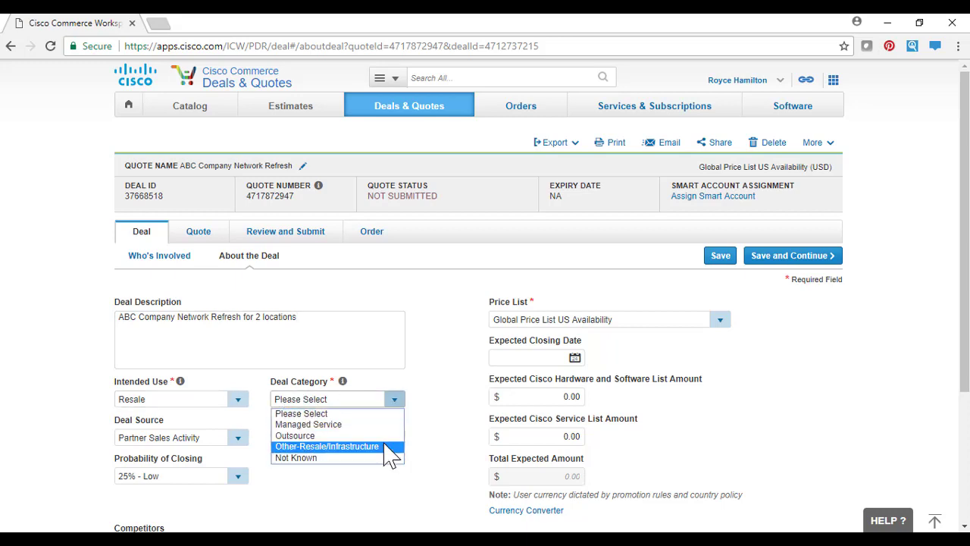
click(388, 451)
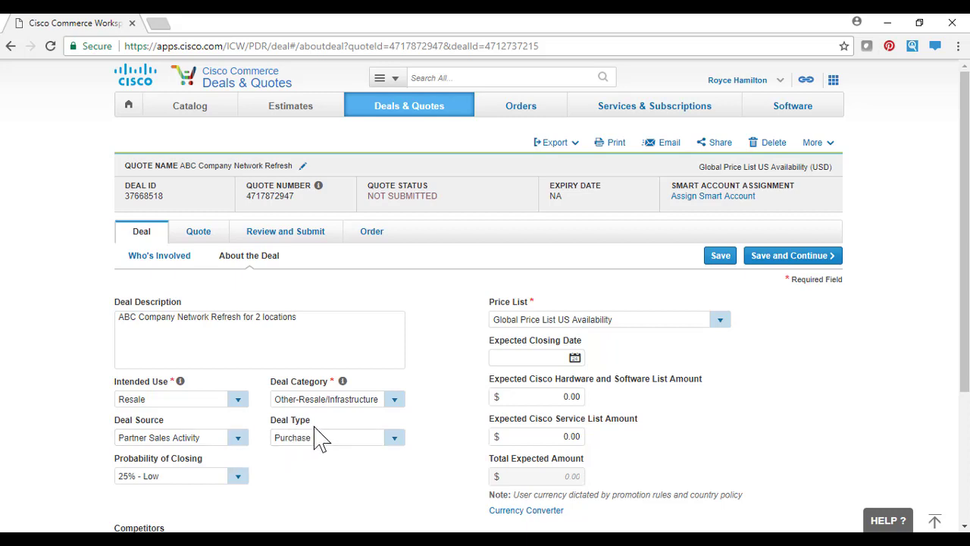
- Select Purchase as the deal type and set the probability of closing to 75% - High
click(394, 437)
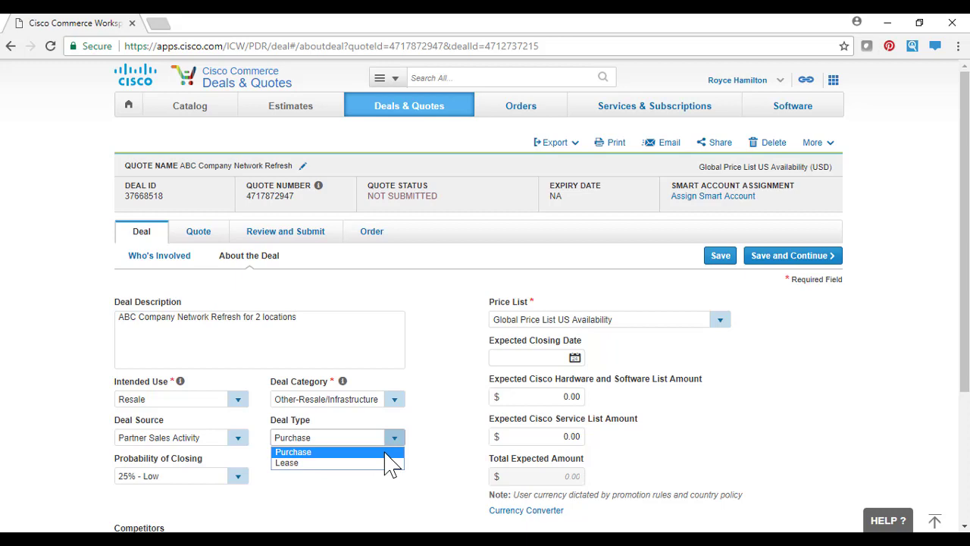
click(386, 453)
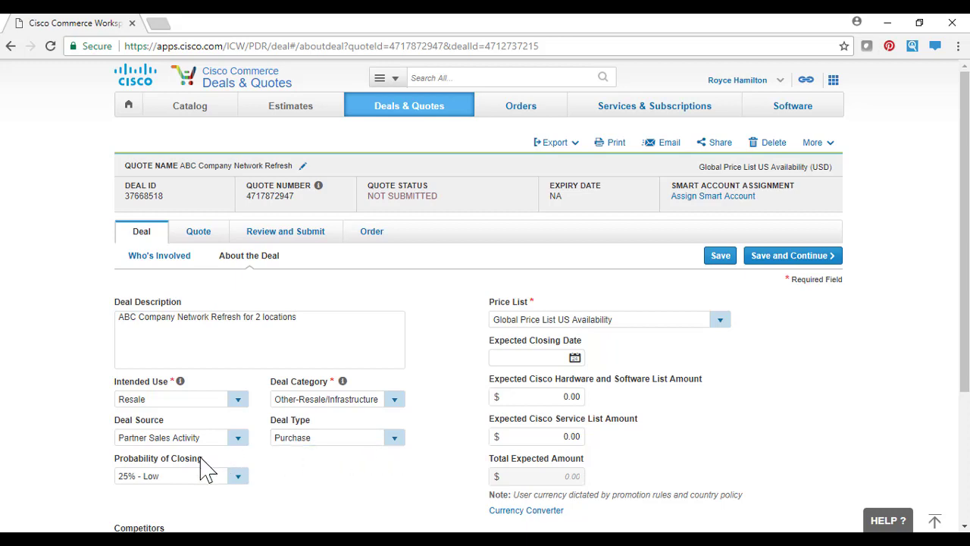
click(238, 476)
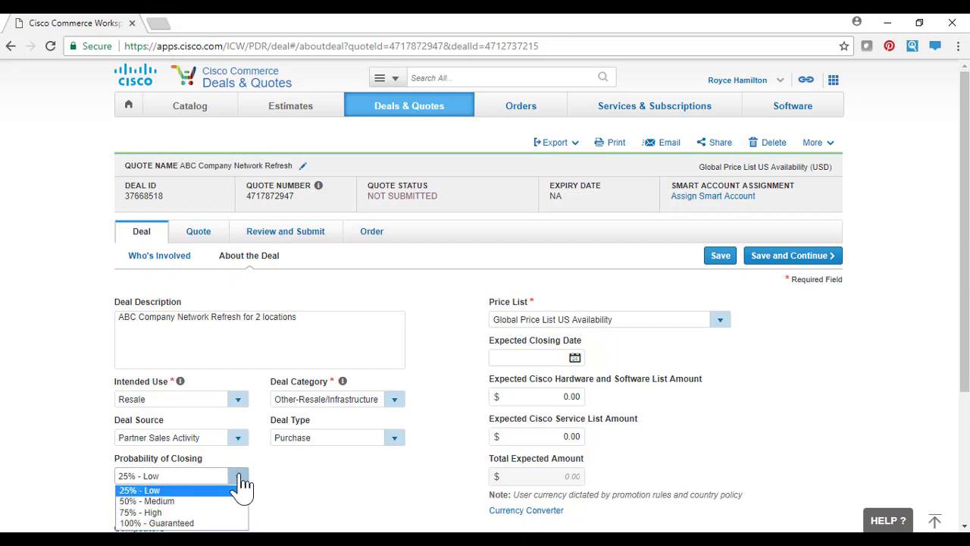
click(229, 512)
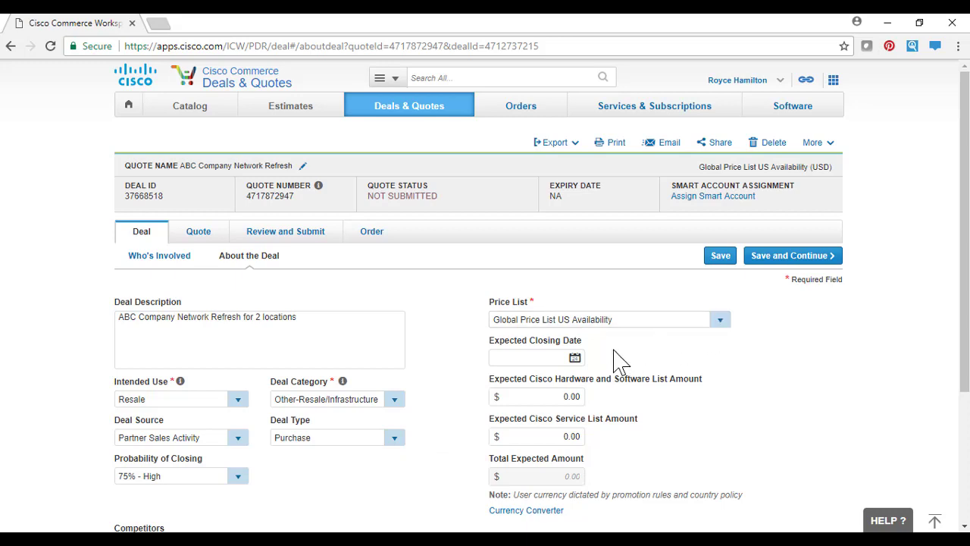
- Set the expected closing date to 05-May-2018, with list amounts of $20,000 for hardware and software and $2,500 for service, and save the deal
click(575, 361)
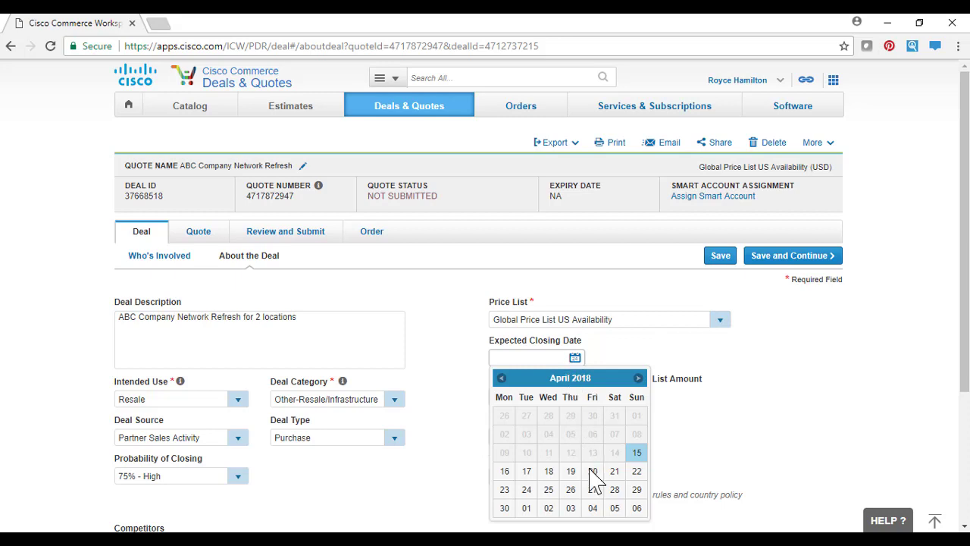
click(612, 512)
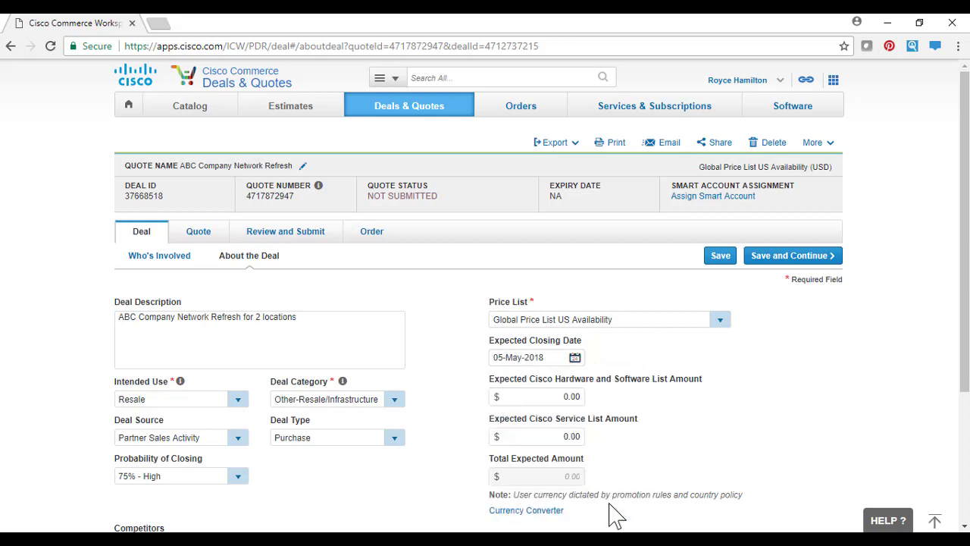
click(554, 397)
drag(554, 396, 581, 396)
text(20000)
key(Tab)
text(2500)
click(788, 257)
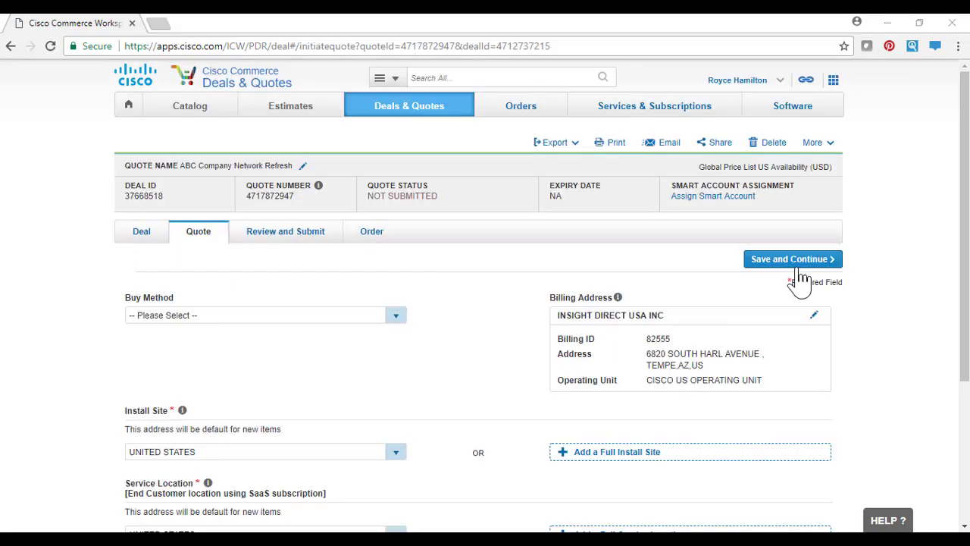
- Set the quote's buy method to Cisco, then save and continue to the items
click(396, 314)
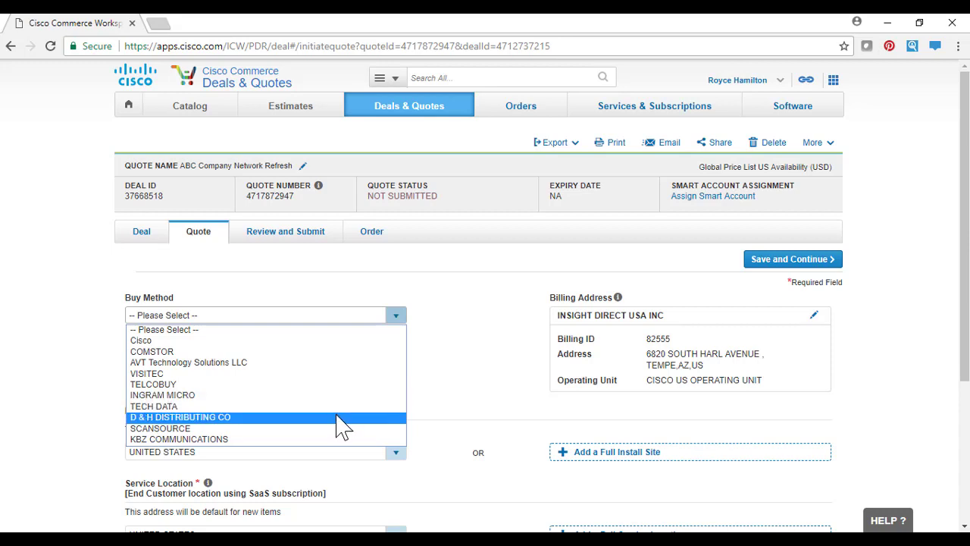
click(333, 341)
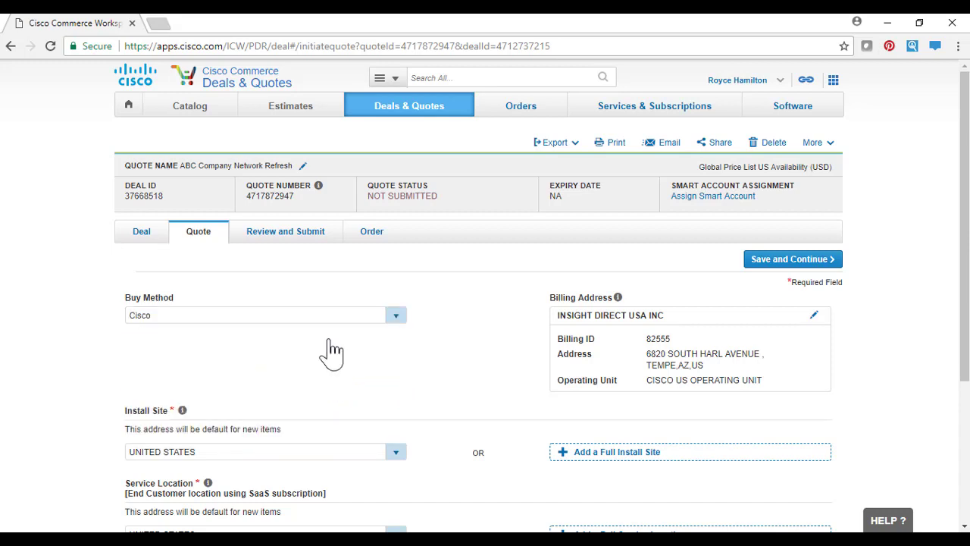
click(769, 261)
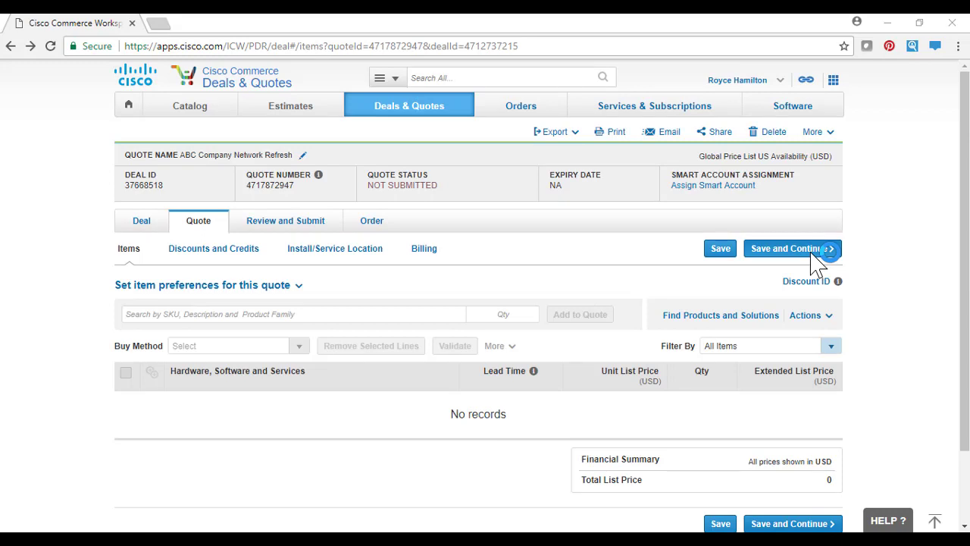
- Start importing a saved configuration into the quote, with Estimate as the source
click(809, 317)
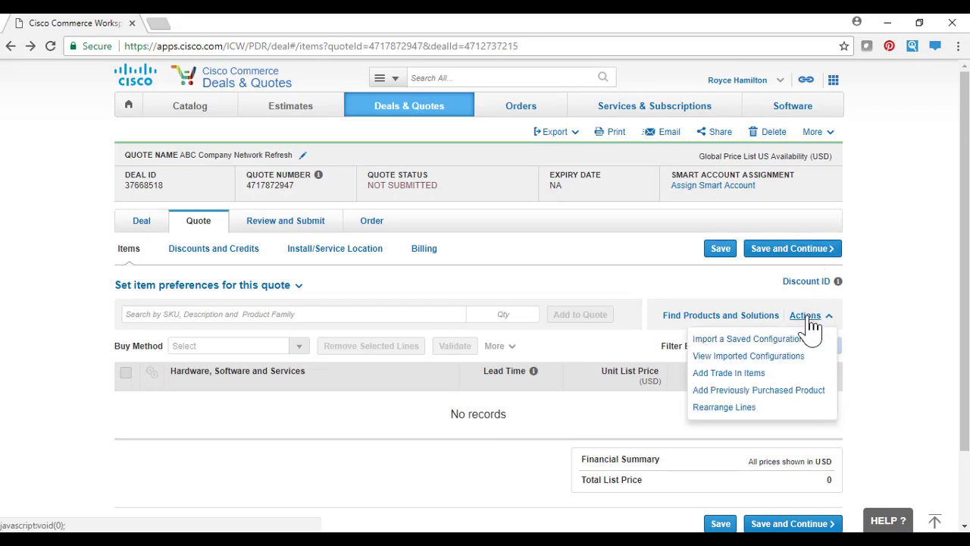
click(796, 342)
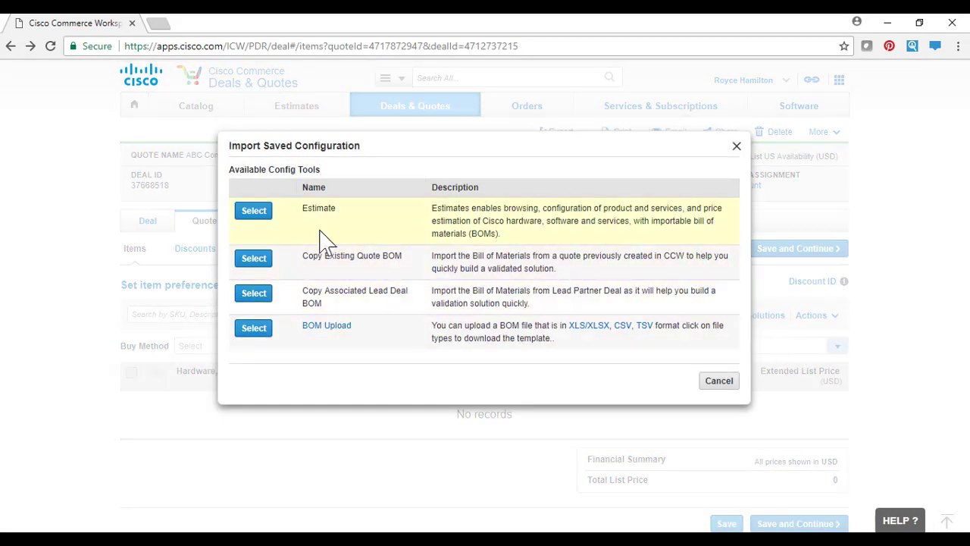
click(253, 214)
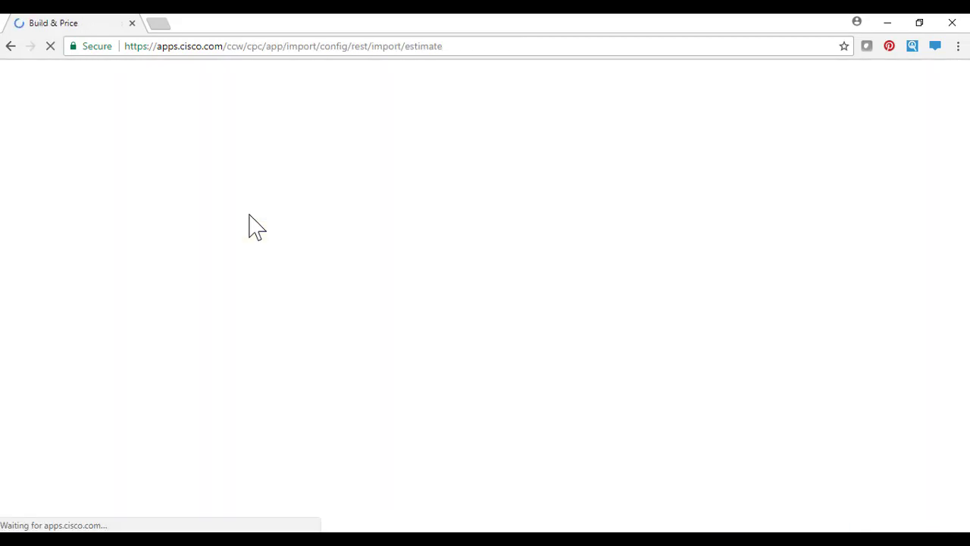
- Search for estimate KJ79688764LD across all creators and import the entire estimate into the quote
click(188, 265)
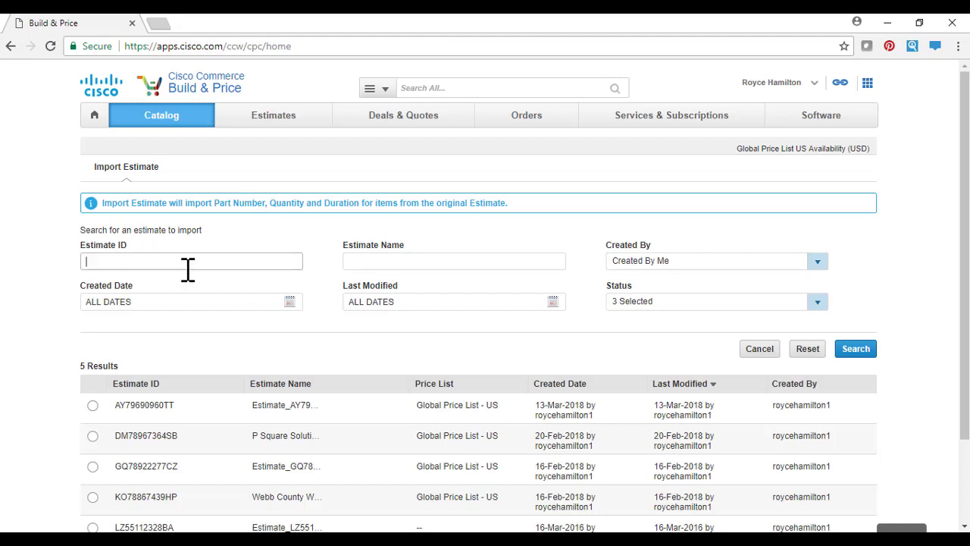
text(KJ79688764LD)
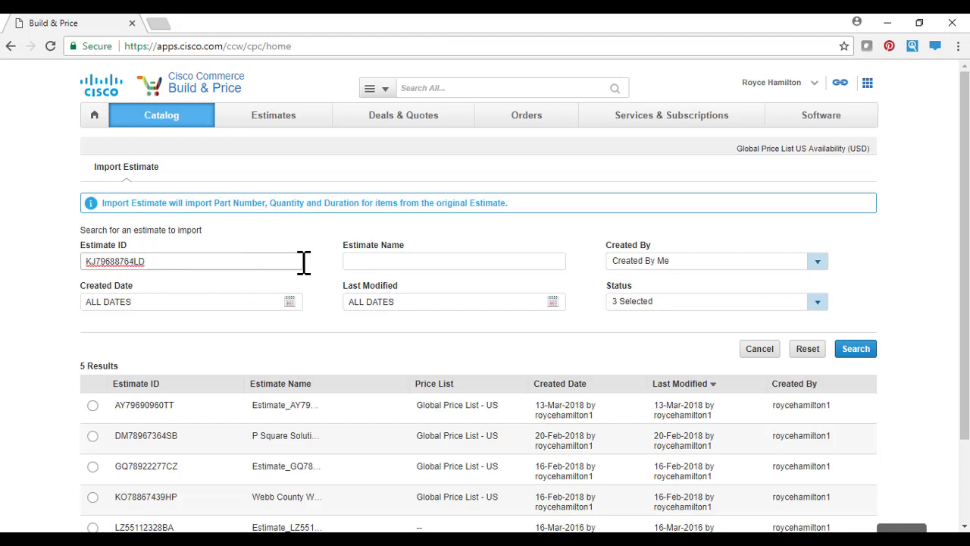
click(819, 262)
click(810, 279)
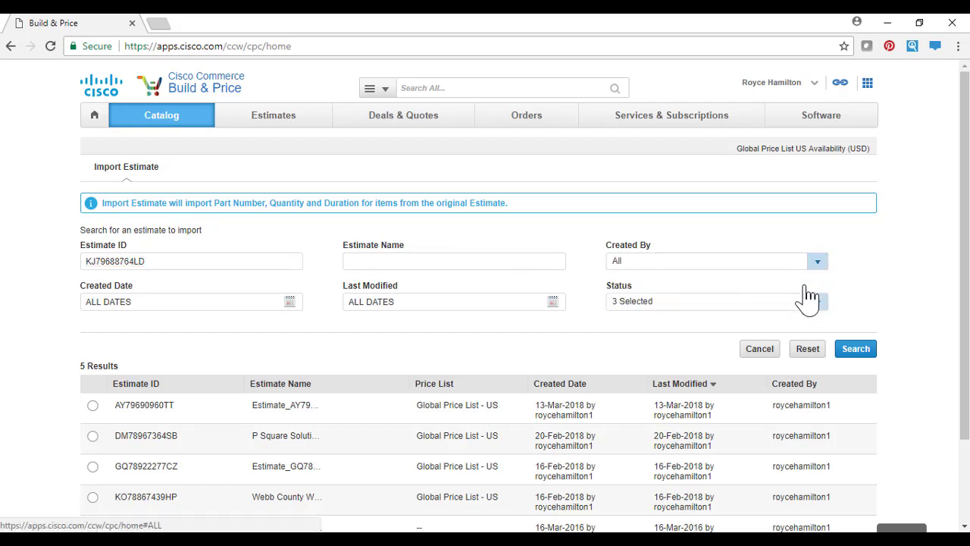
click(856, 350)
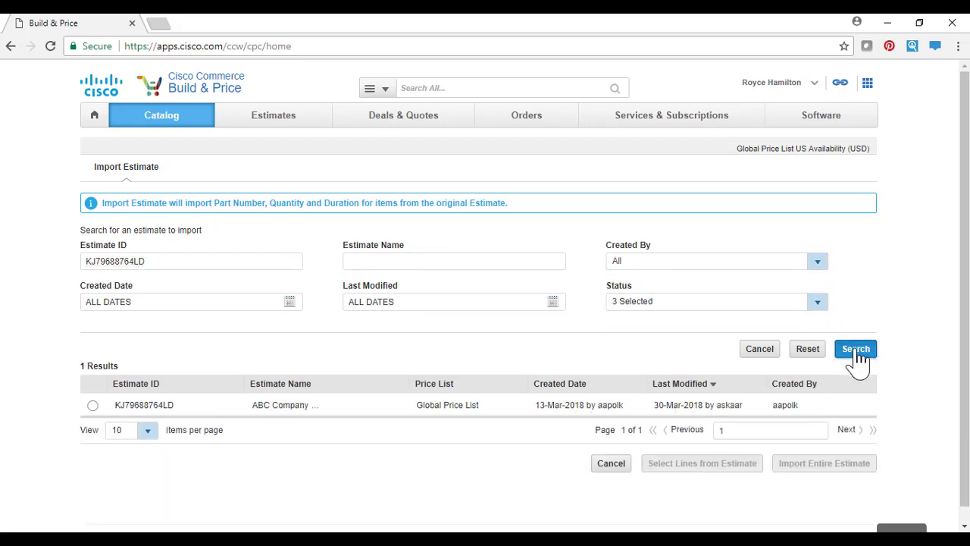
click(92, 407)
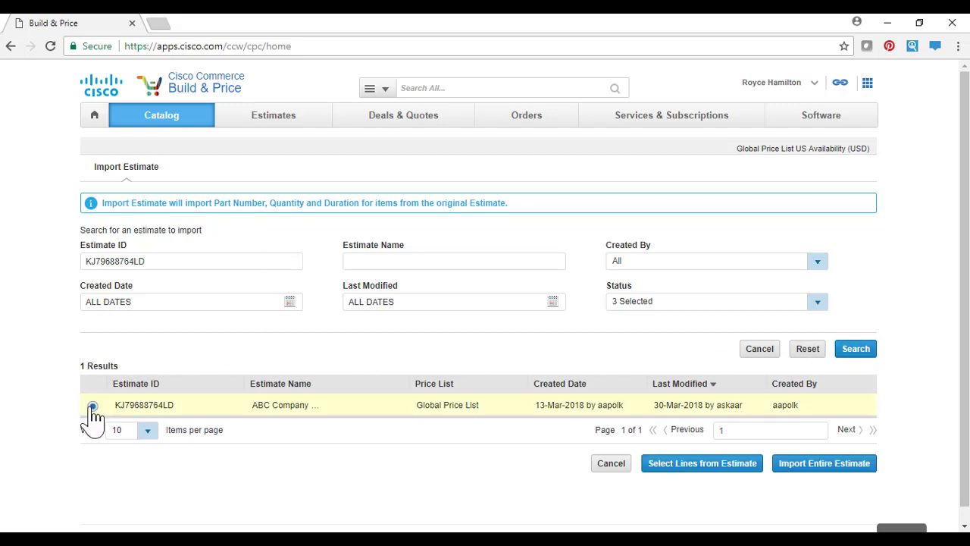
click(821, 464)
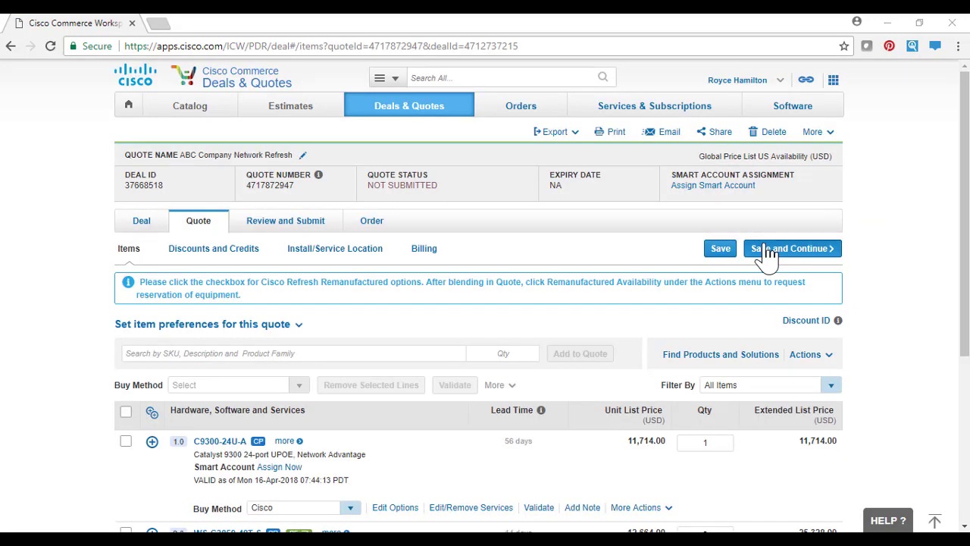
- Expand the C9300-24U-A line to review its components, then save the items and continue to the discounts and credits
scroll(767, 254, down, 4)
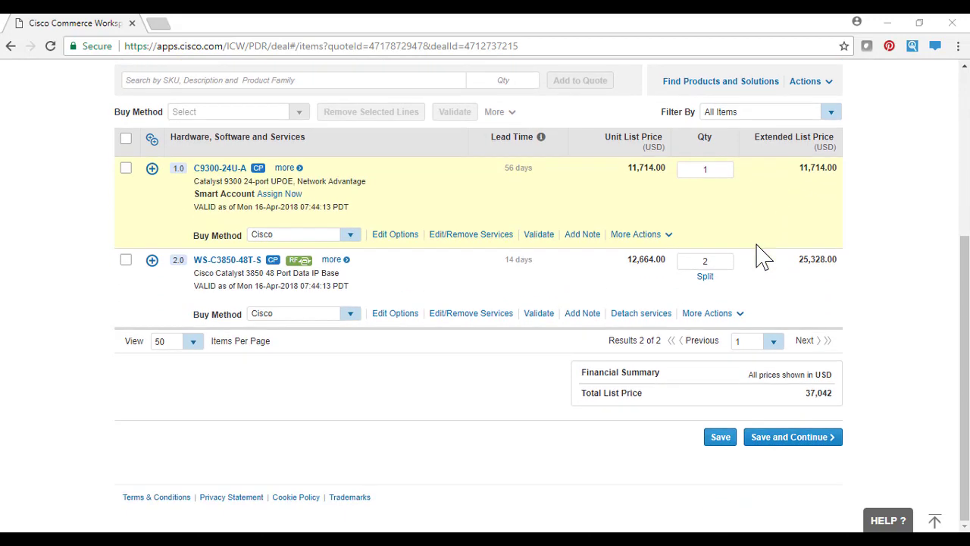
click(151, 174)
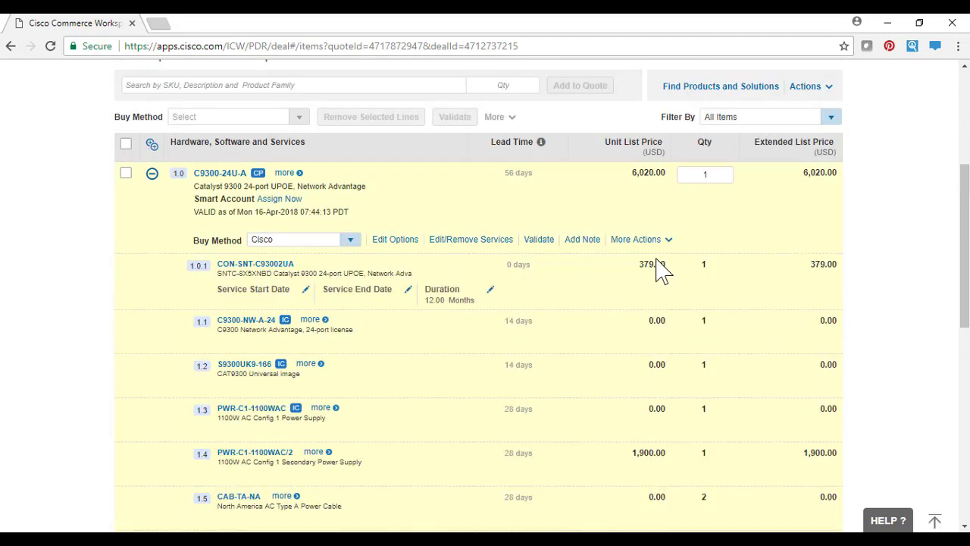
scroll(659, 269, down, 6)
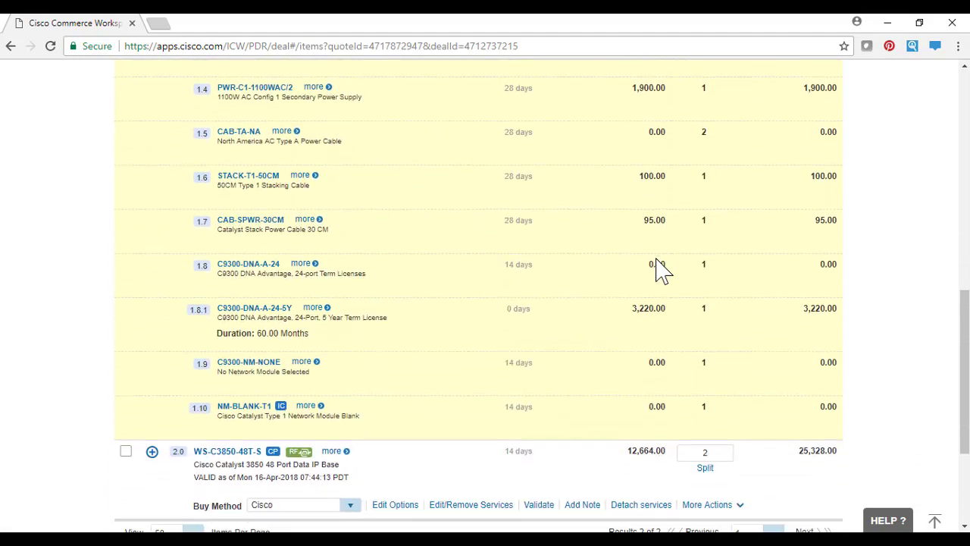
scroll(659, 269, down, 1)
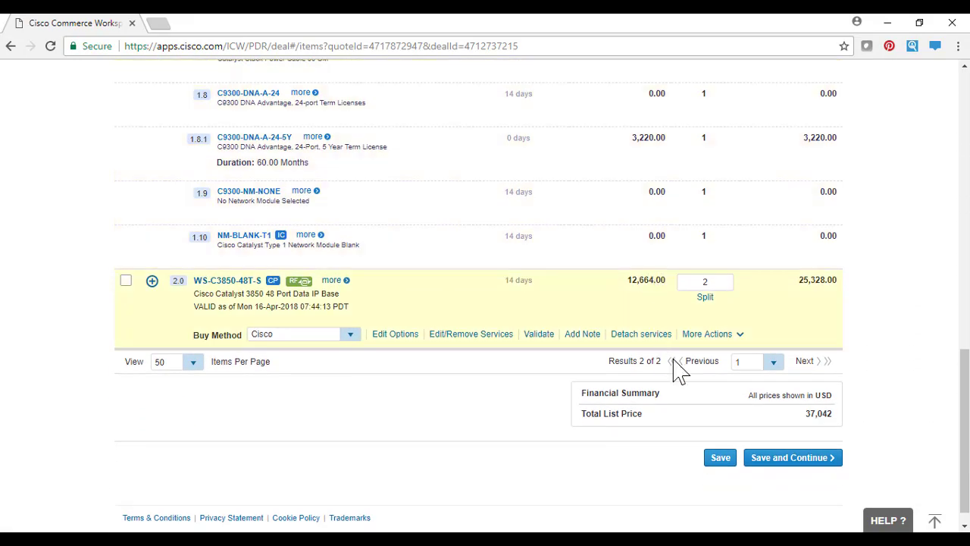
click(763, 464)
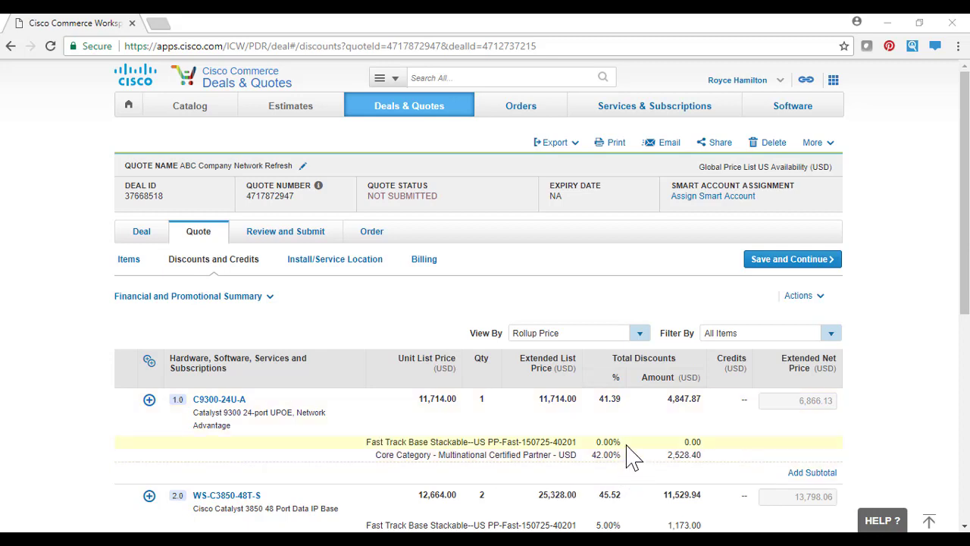
- Save the discounts and credits and submit the quote for approval
click(772, 261)
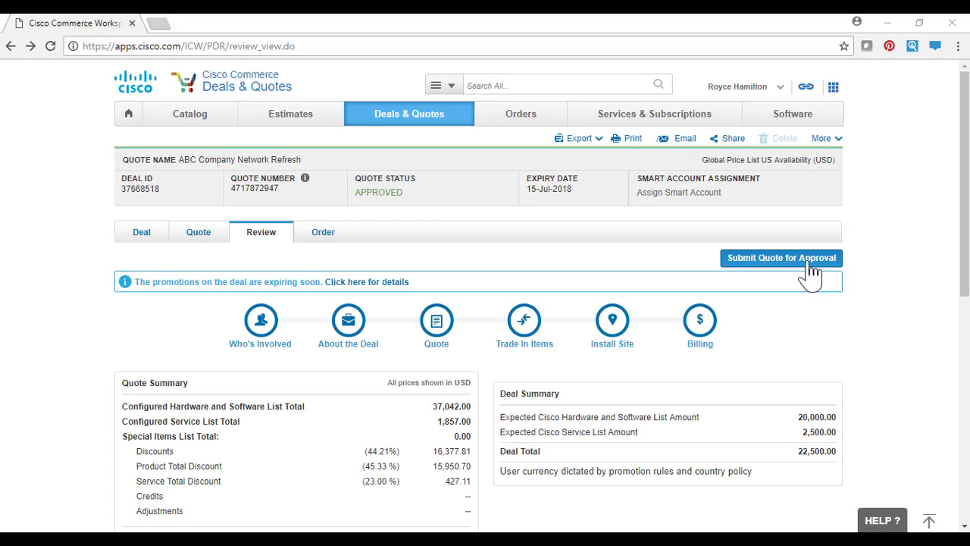
click(782, 265)
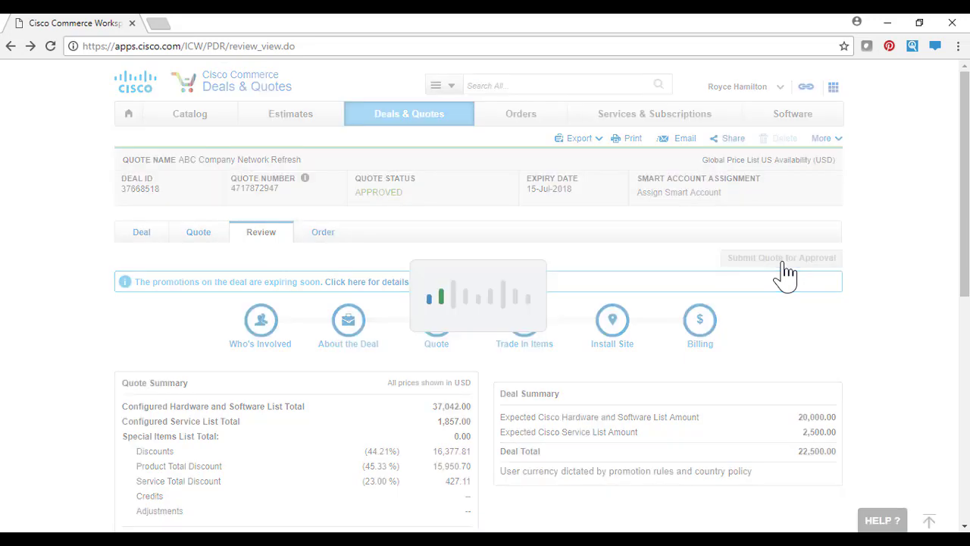